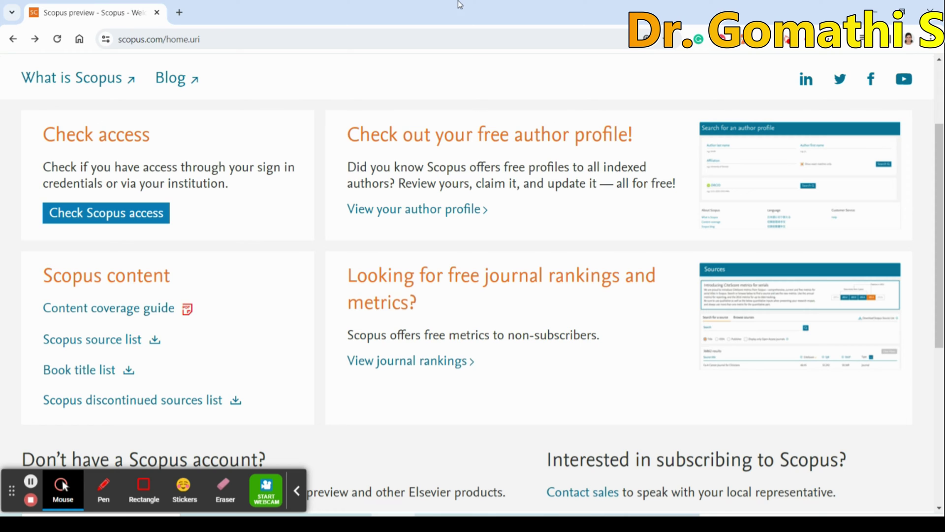
Scroll Scopus Preview to the Scopus content section and follow the 'Scopus source list' link
{"action": "scroll", "coordinate": [451, 230], "scroll_direction": "up", "scroll_amount": 3}
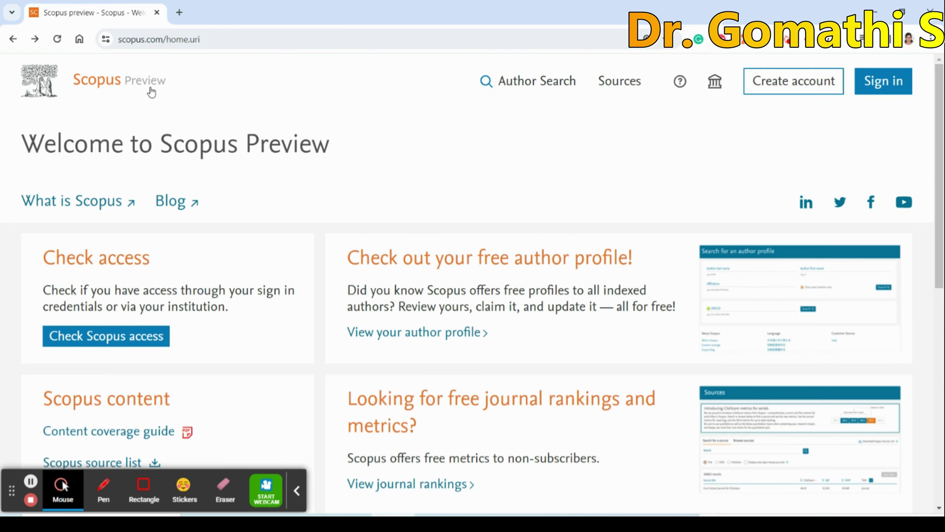
{"action": "scroll", "coordinate": [349, 261], "scroll_direction": "down", "scroll_amount": 3}
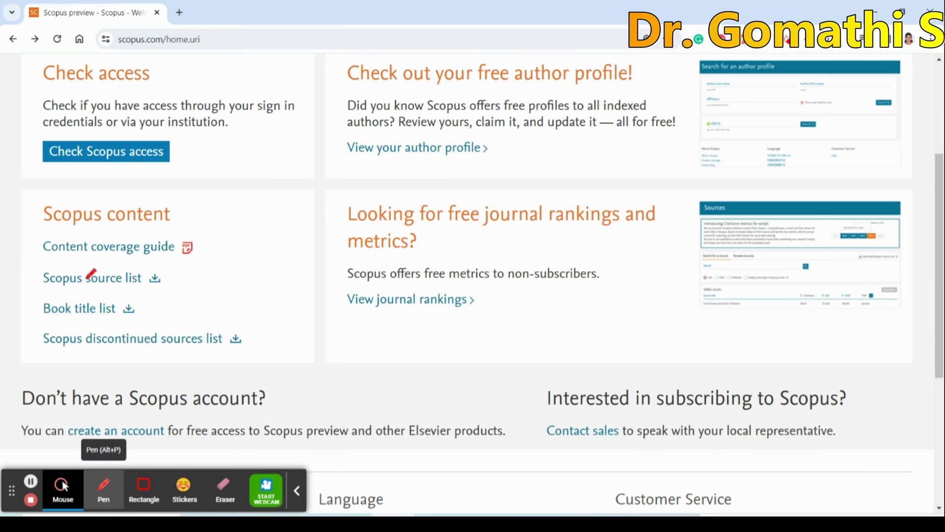
{"action": "left_click", "coordinate": [104, 486]}
{"action": "mouse_move", "coordinate": [124, 217]}
{"action": "left_mouse_down"}
{"action": "mouse_move", "coordinate": [56, 210]}
{"action": "mouse_move", "coordinate": [45, 364]}
{"action": "mouse_move", "coordinate": [311, 316]}
{"action": "left_mouse_up"}
{"action": "left_click_drag", "start_coordinate": [299, 243], "coordinate": [116, 171]}
{"action": "mouse_move", "coordinate": [127, 250]}
{"action": "left_mouse_down"}
{"action": "mouse_move", "coordinate": [35, 258]}
{"action": "mouse_move", "coordinate": [177, 275]}
{"action": "mouse_move", "coordinate": [129, 251]}
{"action": "left_mouse_up"}
{"action": "left_click", "coordinate": [94, 490]}
{"action": "left_click", "coordinate": [59, 488]}
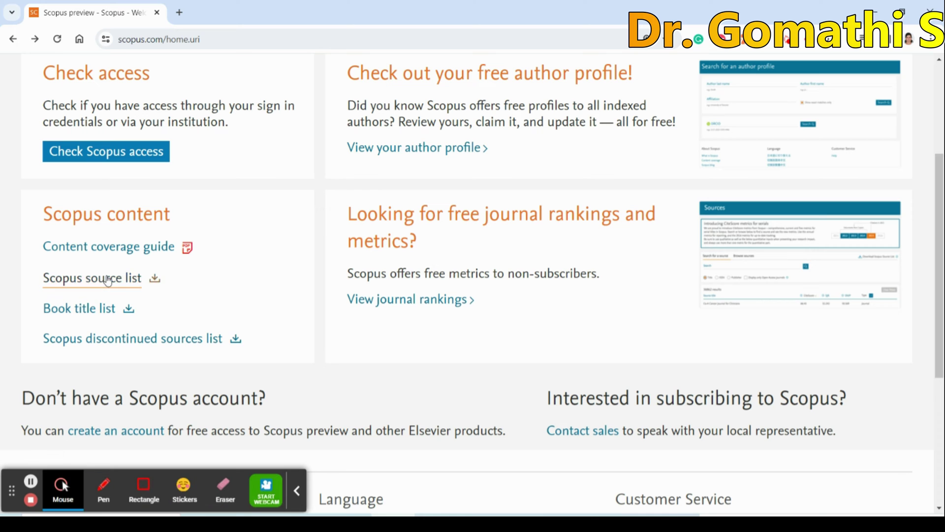
Open the Scopus source list page on Elsevier and browse the Titles on Scopus section
{"action": "left_click", "coordinate": [148, 278]}
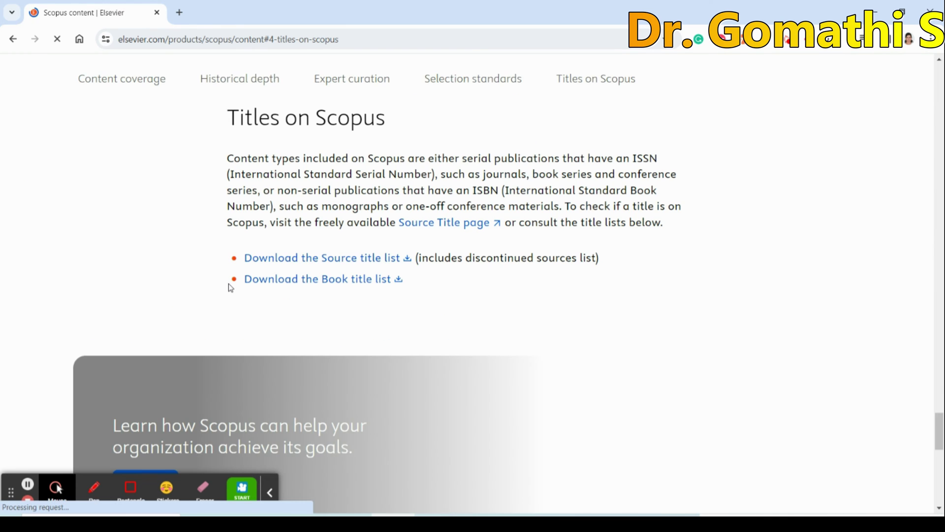
{"action": "left_click", "coordinate": [93, 487]}
{"action": "mouse_move", "coordinate": [405, 236]}
{"action": "left_mouse_down"}
{"action": "mouse_move", "coordinate": [339, 225]}
{"action": "mouse_move", "coordinate": [216, 259]}
{"action": "mouse_move", "coordinate": [389, 285]}
{"action": "mouse_move", "coordinate": [671, 267]}
{"action": "mouse_move", "coordinate": [353, 207]}
{"action": "left_mouse_up"}
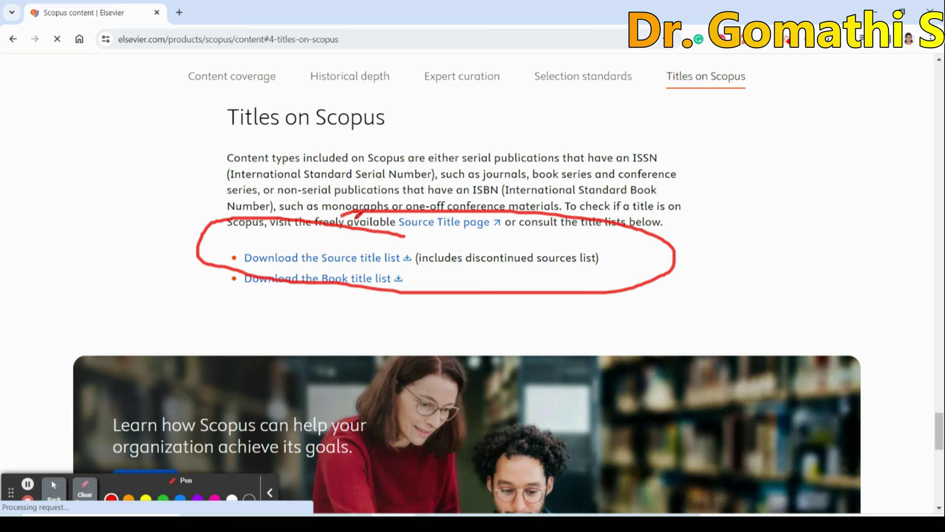
{"action": "mouse_move", "coordinate": [698, 180]}
{"action": "left_mouse_down"}
{"action": "mouse_move", "coordinate": [723, 174]}
{"action": "mouse_move", "coordinate": [715, 240]}
{"action": "left_mouse_up"}
{"action": "mouse_move", "coordinate": [792, 216]}
{"action": "left_mouse_down"}
{"action": "mouse_move", "coordinate": [767, 202]}
{"action": "mouse_move", "coordinate": [809, 219]}
{"action": "mouse_move", "coordinate": [849, 199]}
{"action": "mouse_move", "coordinate": [866, 205]}
{"action": "mouse_move", "coordinate": [903, 177]}
{"action": "mouse_move", "coordinate": [891, 236]}
{"action": "left_mouse_up"}
{"action": "mouse_move", "coordinate": [682, 288]}
{"action": "left_mouse_down"}
{"action": "mouse_move", "coordinate": [722, 315]}
{"action": "mouse_move", "coordinate": [749, 295]}
{"action": "mouse_move", "coordinate": [802, 305]}
{"action": "left_mouse_up"}
{"action": "left_click_drag", "start_coordinate": [797, 291], "coordinate": [788, 356]}
{"action": "left_click_drag", "start_coordinate": [718, 177], "coordinate": [697, 254]}
{"action": "left_click_drag", "start_coordinate": [679, 181], "coordinate": [792, 165]}
Start downloading the Source title list workbook that includes discontinued sources
{"action": "left_click", "coordinate": [85, 502]}
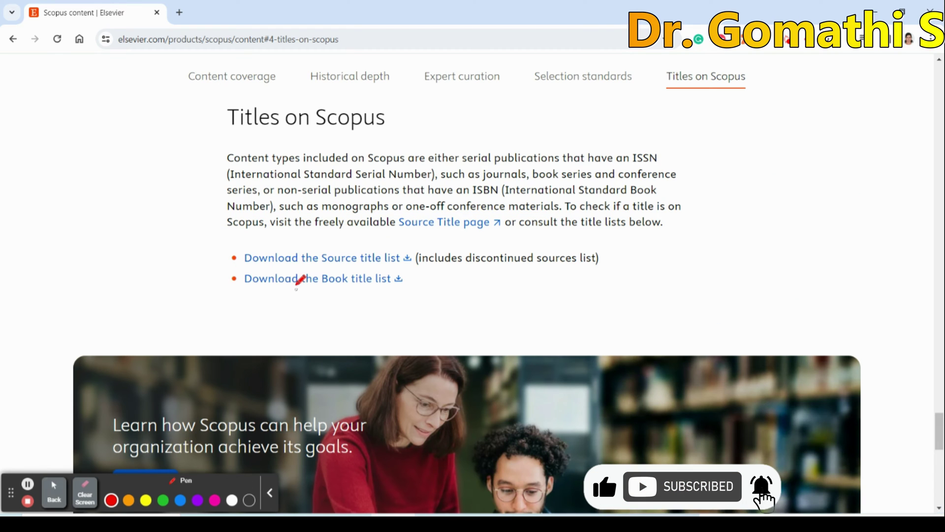
{"action": "left_click", "coordinate": [53, 493]}
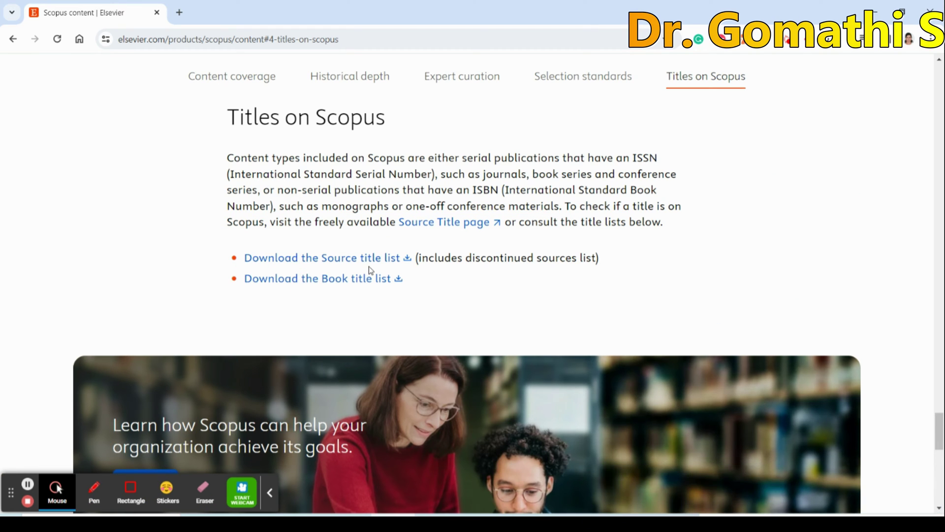
{"action": "left_click", "coordinate": [331, 258]}
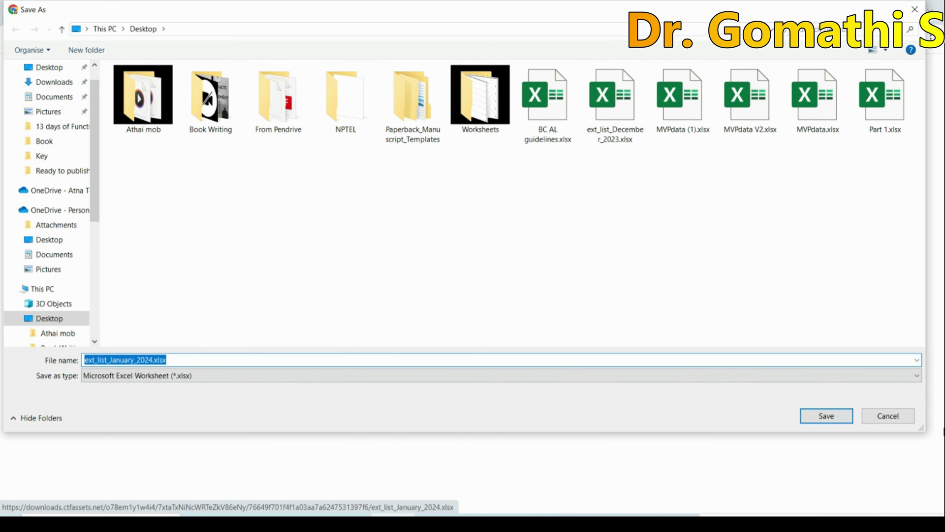
Save ext_list_January_2024.xlsx to the Desktop under its suggested name
{"action": "left_click", "coordinate": [844, 425]}
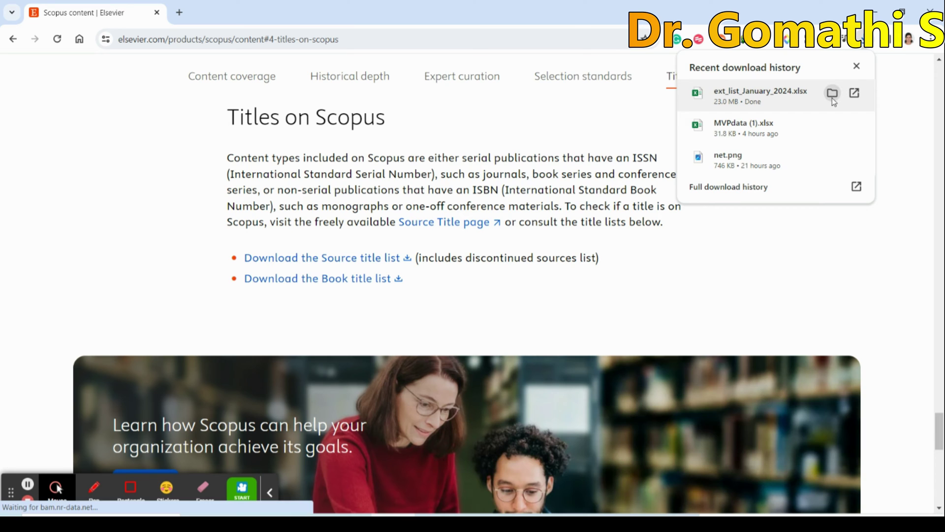
Show ext_list_January_2024.xlsx in the maximized Desktop folder and tick Unblock in its Properties
{"action": "left_click", "coordinate": [832, 93]}
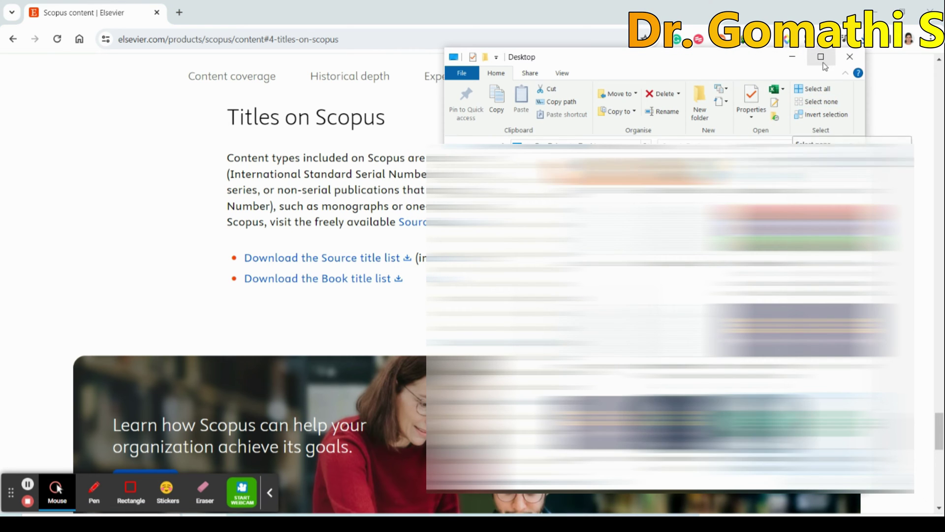
{"action": "left_click", "coordinate": [821, 58]}
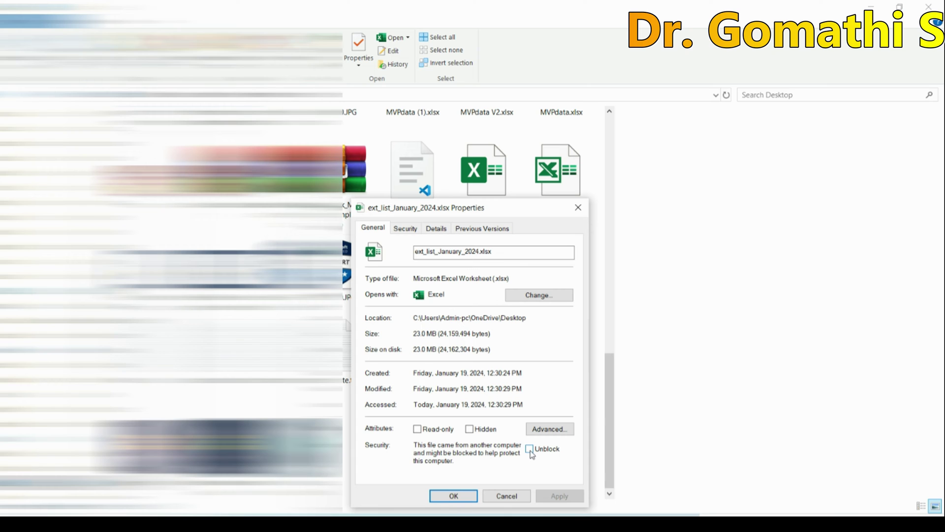
{"action": "left_click", "coordinate": [529, 449]}
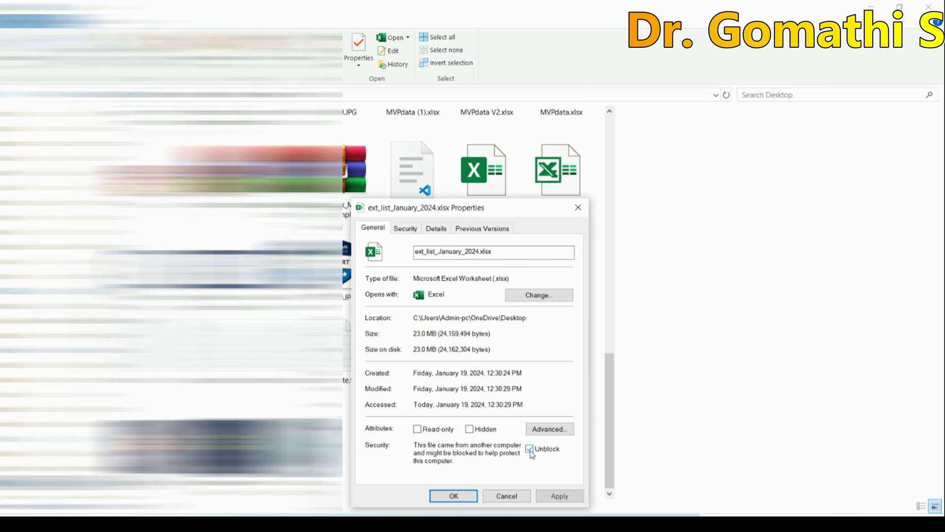
{"action": "left_click", "coordinate": [453, 496]}
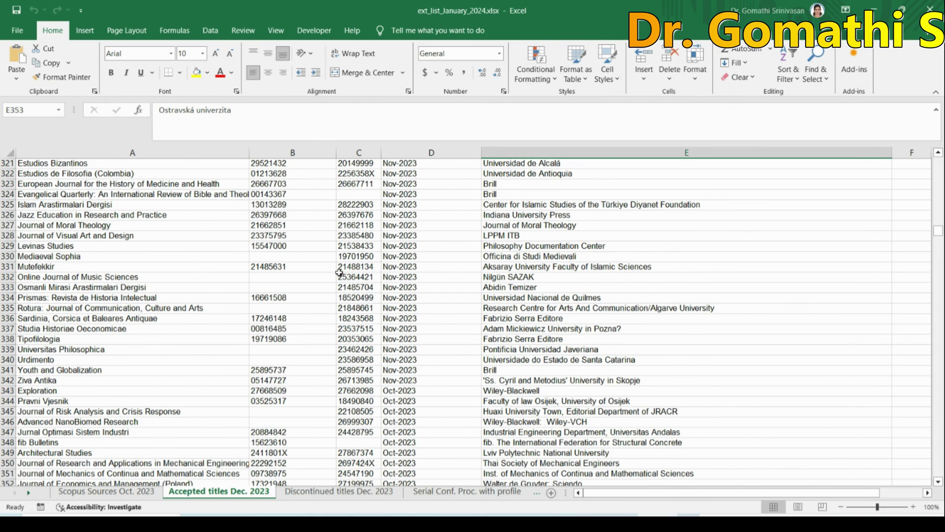
Scroll the Accepted titles Dec. 2023 sheet down to rows 333–362
{"action": "scroll", "coordinate": [124, 246], "scroll_direction": "down", "scroll_amount": 4}
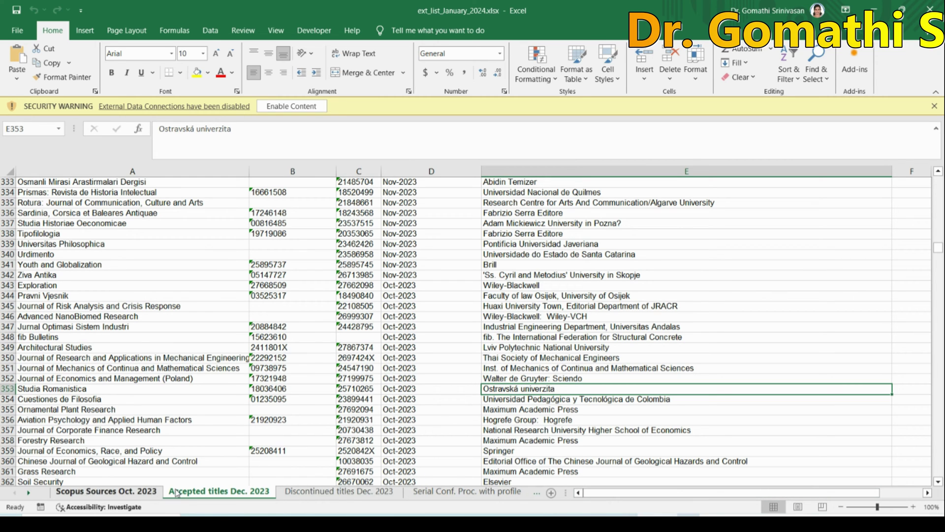
Step through each sheet from Scopus Sources Oct. 2023 through ASJC classification codes
{"action": "left_click", "coordinate": [97, 494]}
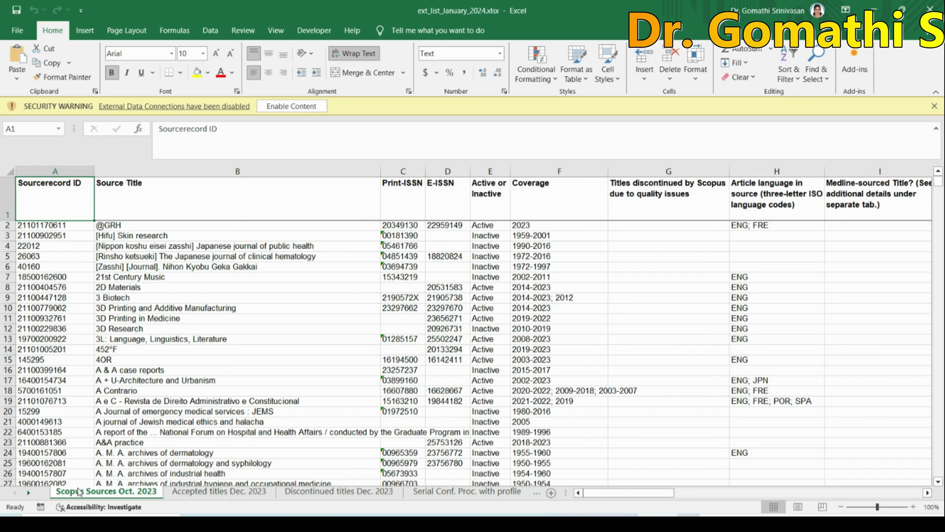
{"action": "left_click", "coordinate": [219, 491]}
{"action": "left_click", "coordinate": [297, 495]}
{"action": "left_click", "coordinate": [487, 492]}
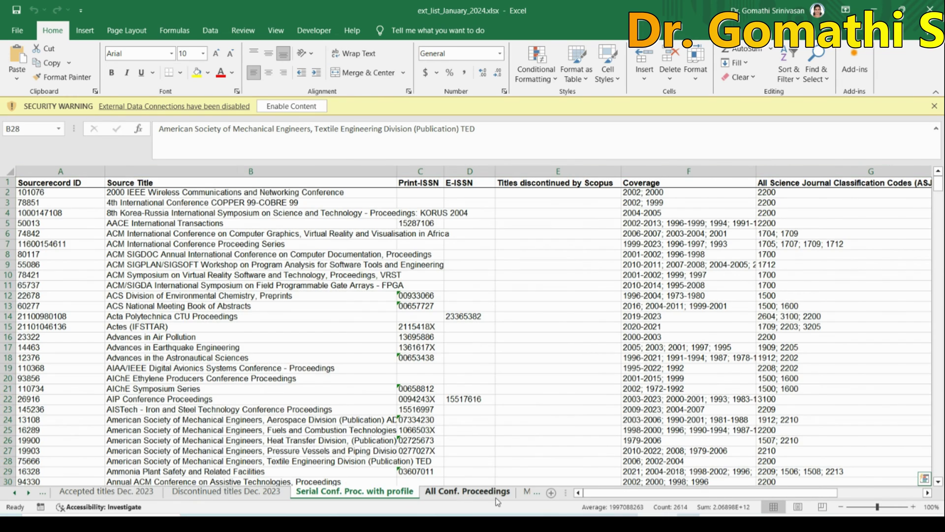
{"action": "left_click", "coordinate": [496, 493]}
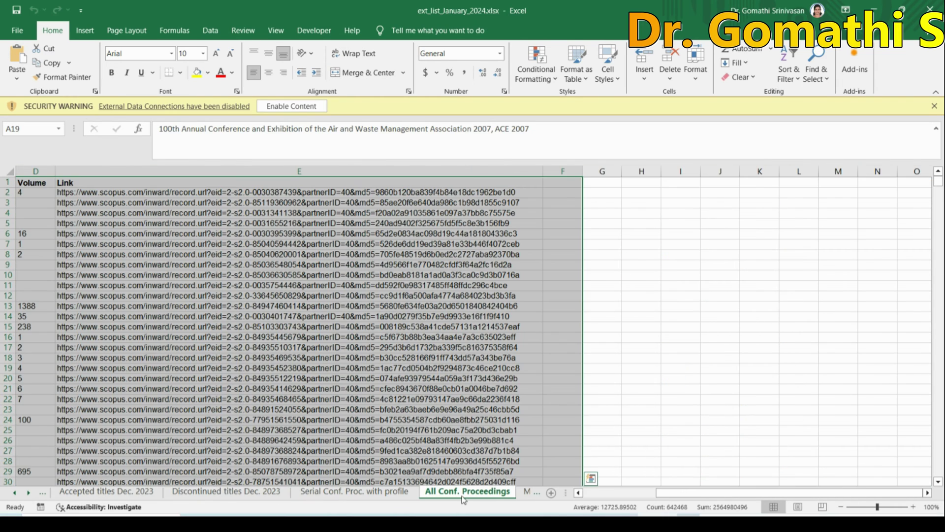
{"action": "left_click", "coordinate": [523, 493]}
{"action": "left_click", "coordinate": [514, 492]}
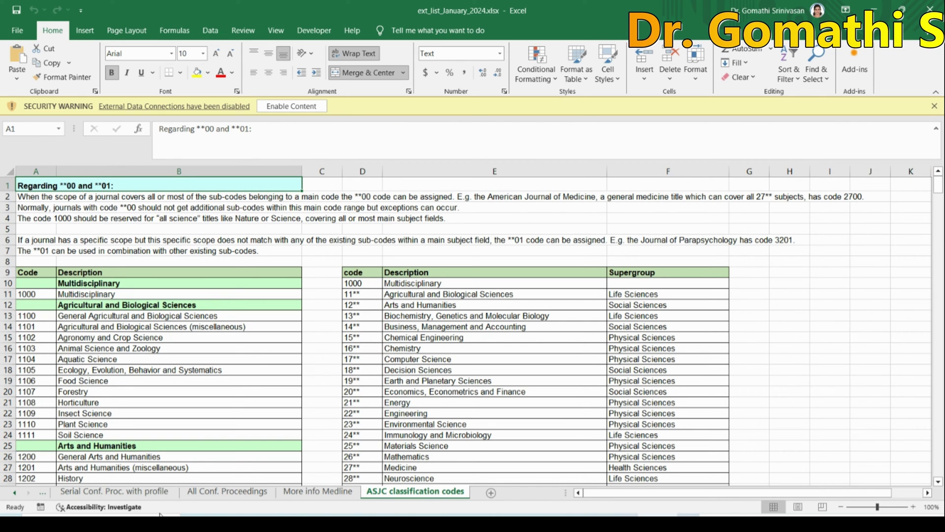
Go back to the Scopus Sources Oct. 2023 sheet and scroll its list
{"action": "left_click", "coordinate": [43, 494]}
{"action": "left_click", "coordinate": [43, 495]}
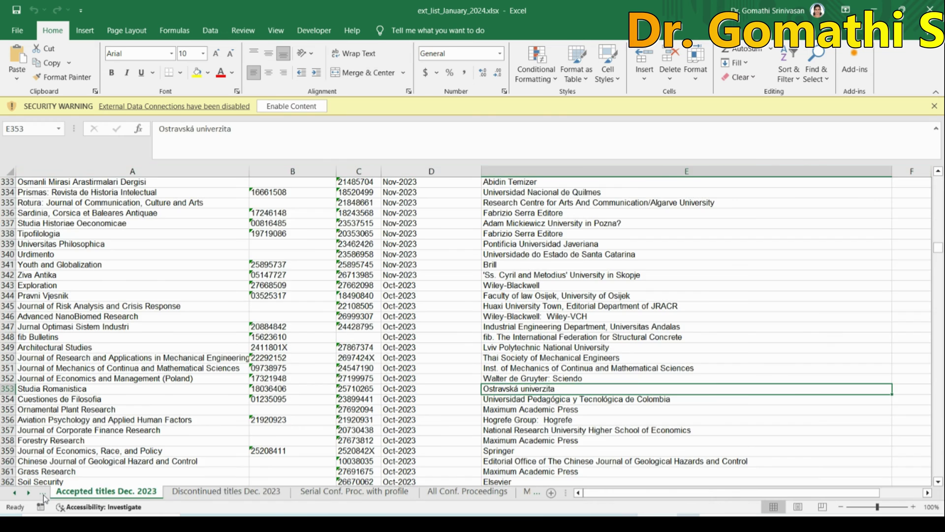
{"action": "left_click", "coordinate": [44, 494]}
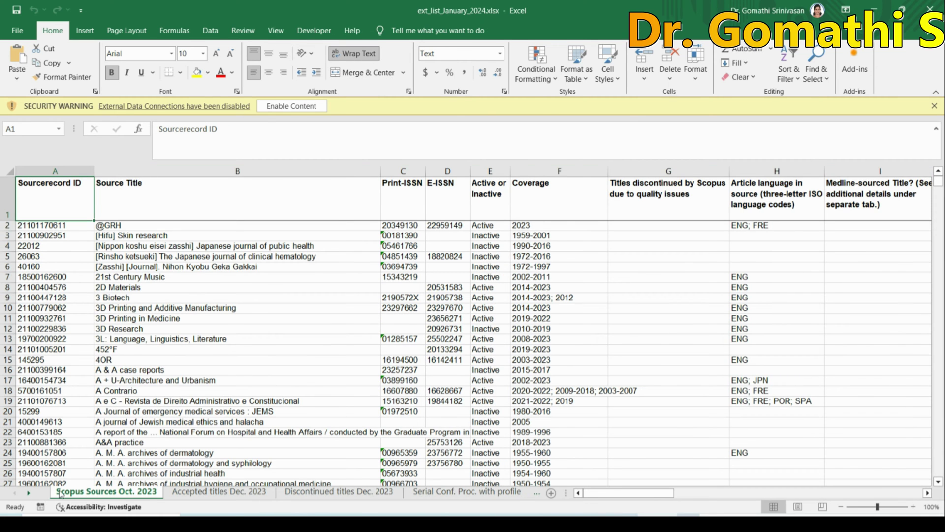
{"action": "scroll", "coordinate": [247, 441], "scroll_direction": "down", "scroll_amount": 5}
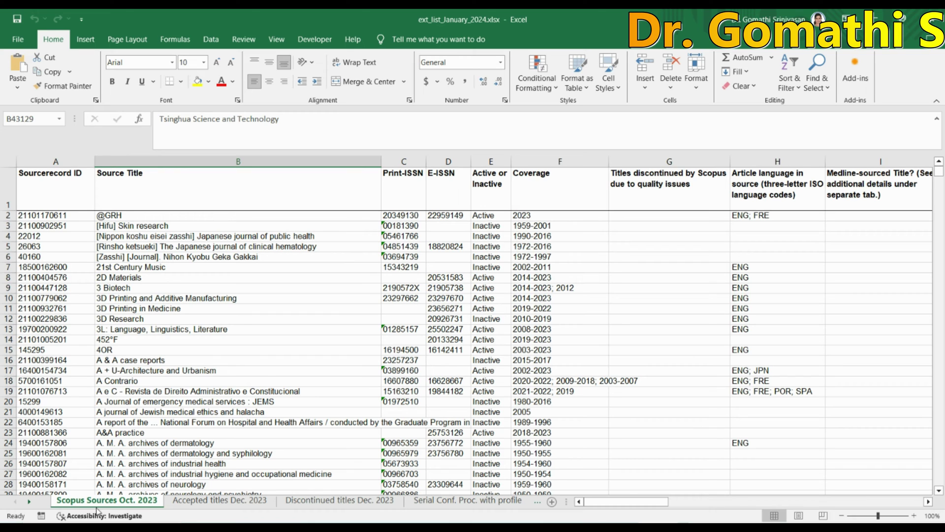
With a column E cell selected, turn on Sort & Filter > Filter for the header row
{"action": "left_click", "coordinate": [490, 226]}
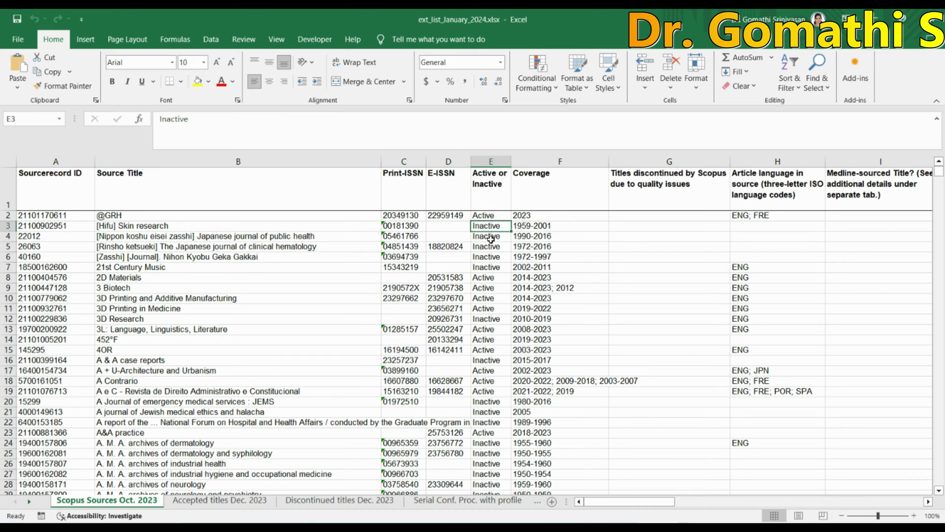
{"action": "left_click", "coordinate": [491, 268]}
{"action": "left_click", "coordinate": [491, 282]}
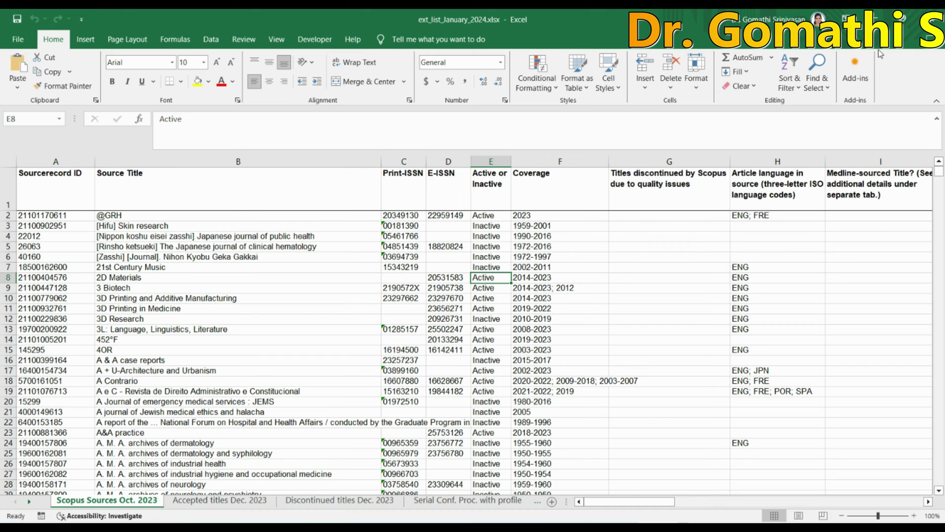
{"action": "left_click", "coordinate": [788, 83]}
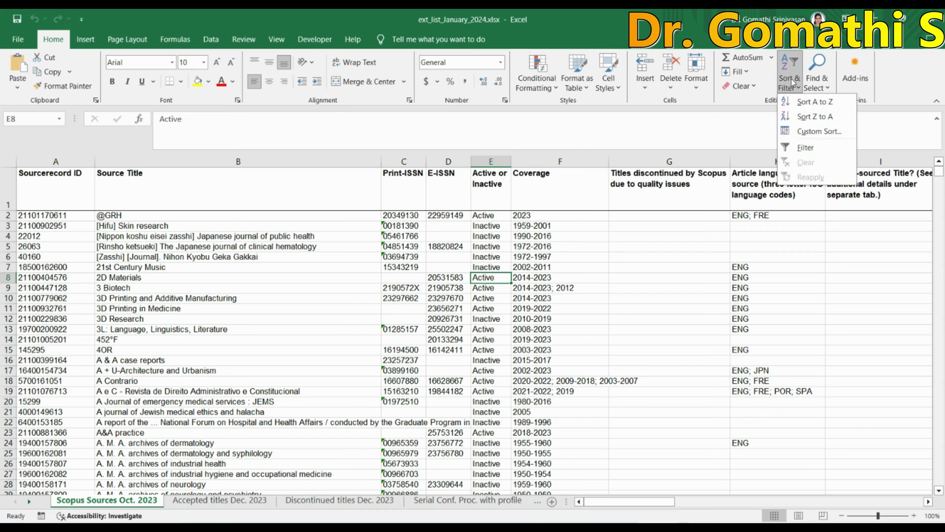
{"action": "left_click", "coordinate": [794, 148]}
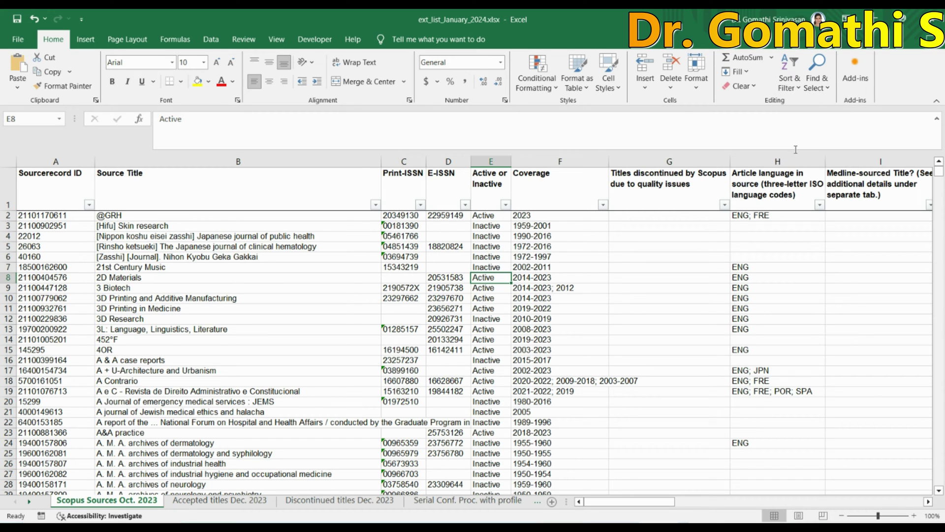
Filter the Active or Inactive column to exclude Inactive titles
{"action": "left_click", "coordinate": [506, 204]}
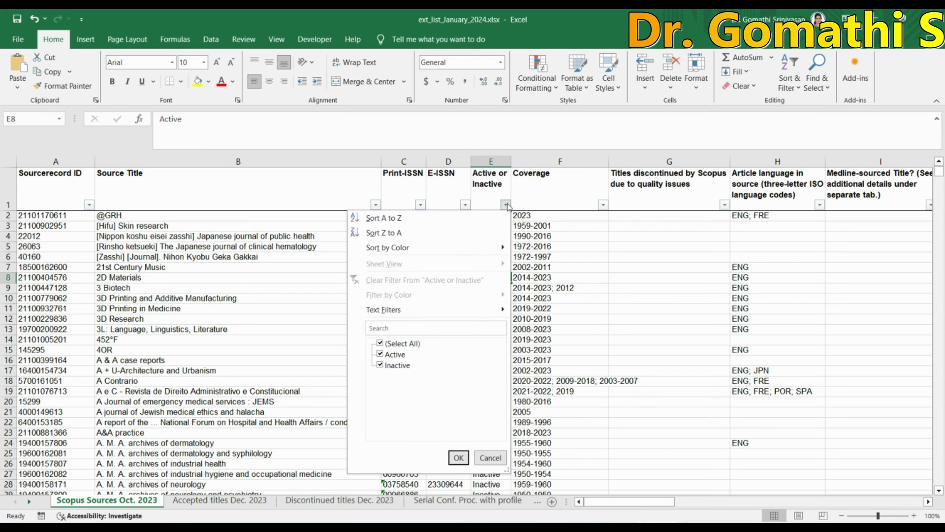
{"action": "left_click", "coordinate": [381, 368]}
{"action": "left_click", "coordinate": [458, 458]}
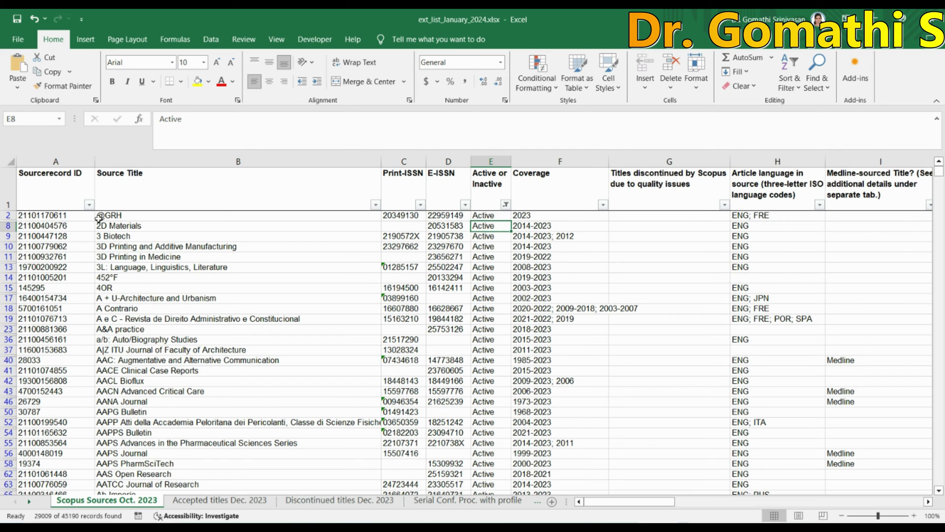
Scroll through the 29009 filtered Active titles, then switch to the Accepted titles Dec. 2023 sheet
{"action": "scroll", "coordinate": [234, 329], "scroll_direction": "down", "scroll_amount": 20}
{"action": "scroll", "coordinate": [235, 329], "scroll_direction": "down", "scroll_amount": 15}
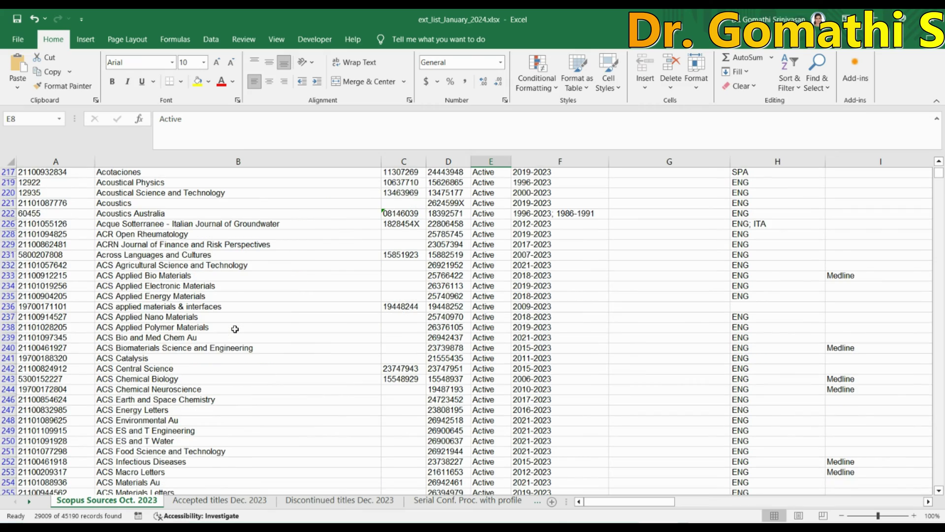
{"action": "scroll", "coordinate": [235, 329], "scroll_direction": "up", "scroll_amount": 20}
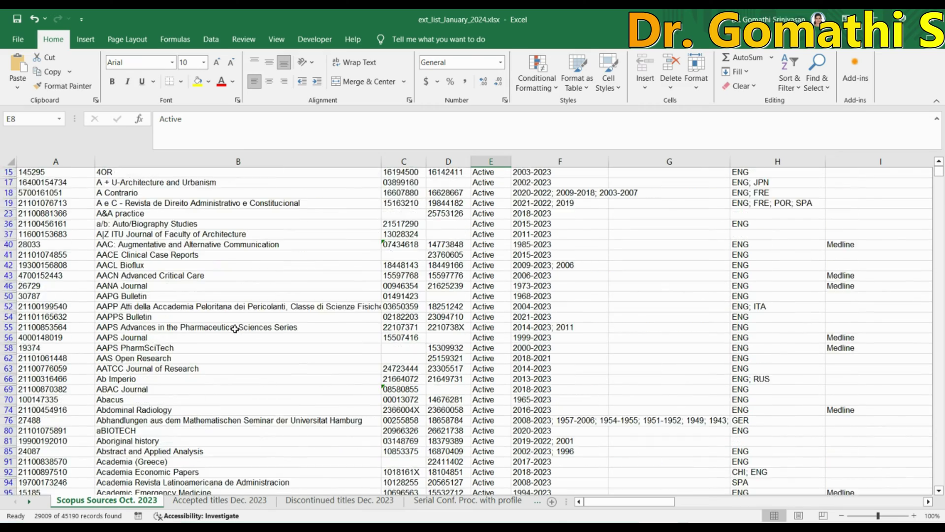
{"action": "scroll", "coordinate": [235, 329], "scroll_direction": "up", "scroll_amount": 4}
{"action": "left_click", "coordinate": [198, 500]}
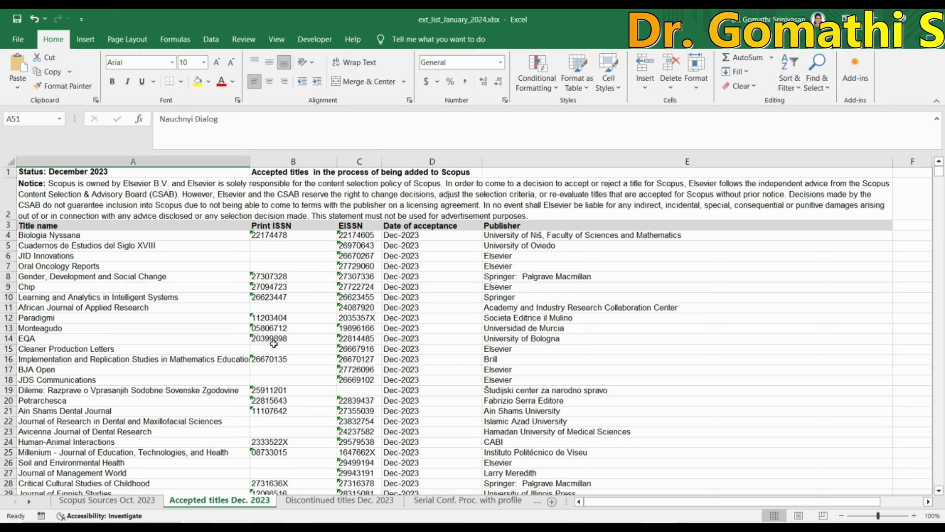
Scroll the Accepted titles list, select A234:A808, then return to Scopus Sources Oct. 2023
{"action": "scroll", "coordinate": [218, 385], "scroll_direction": "down", "scroll_amount": 18}
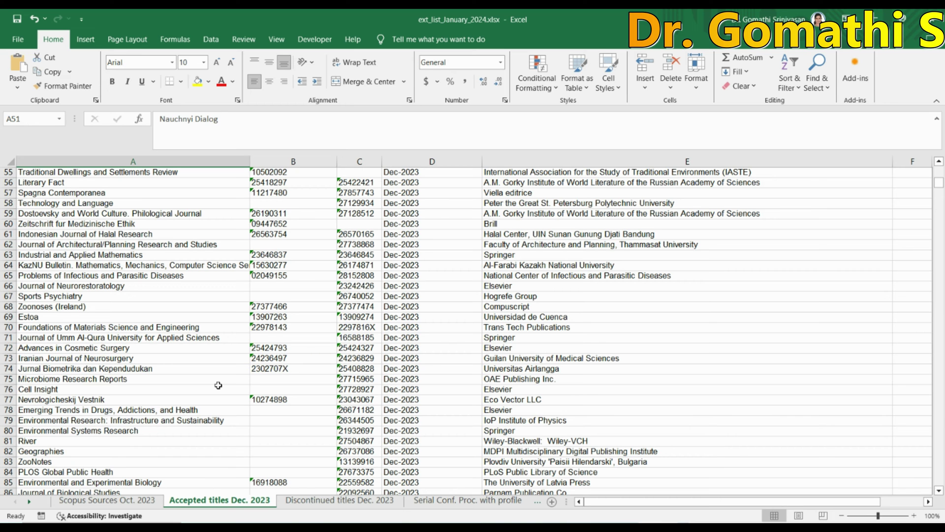
{"action": "scroll", "coordinate": [218, 385], "scroll_direction": "down", "scroll_amount": 20}
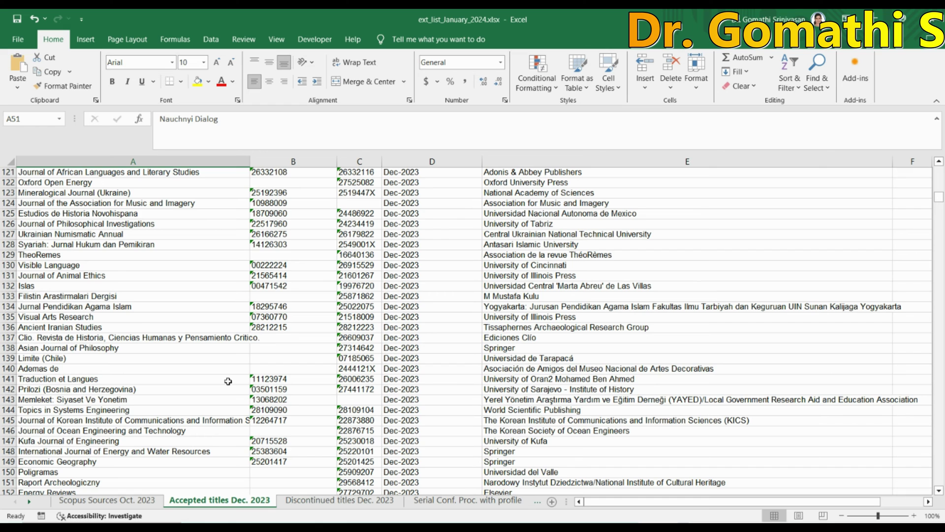
{"action": "scroll", "coordinate": [228, 381], "scroll_direction": "down", "scroll_amount": 20}
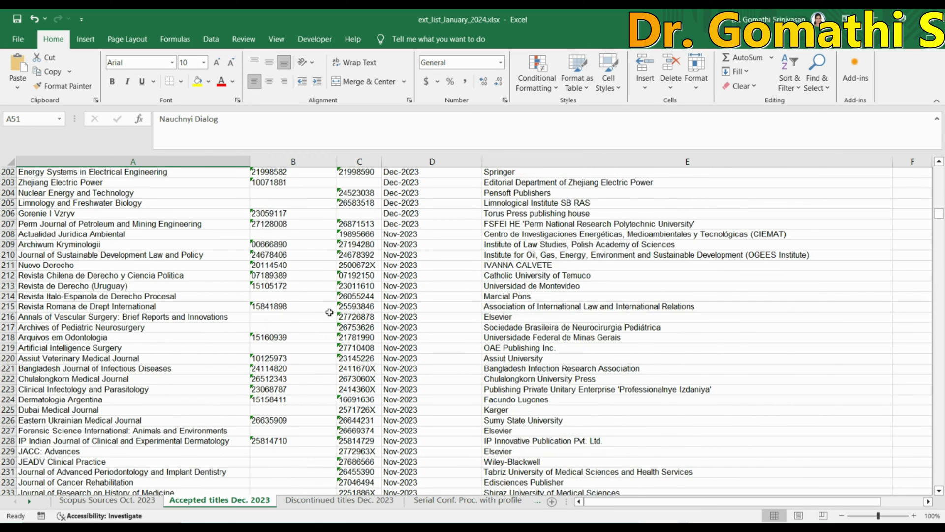
{"action": "scroll", "coordinate": [330, 312], "scroll_direction": "down", "scroll_amount": 7}
{"action": "left_click", "coordinate": [46, 287]}
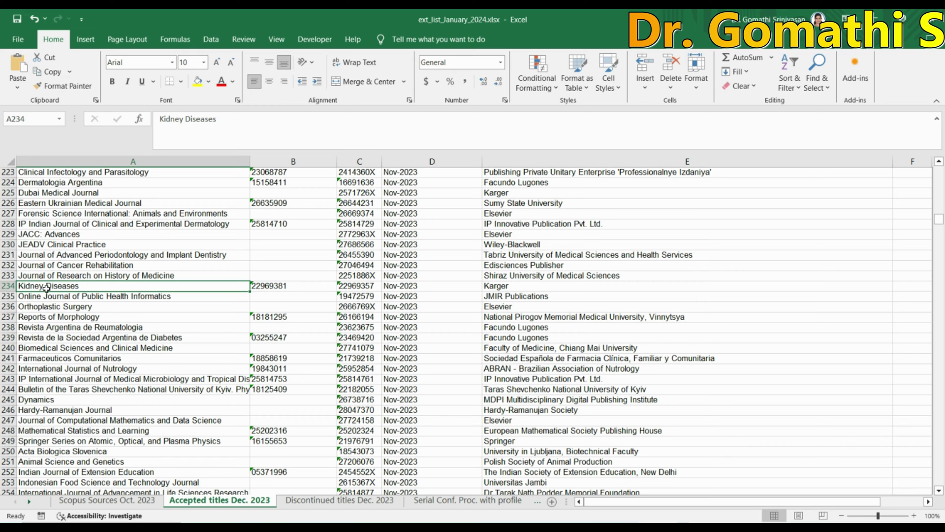
{"action": "left_click_drag", "start_coordinate": [47, 287], "coordinate": [72, 501]}
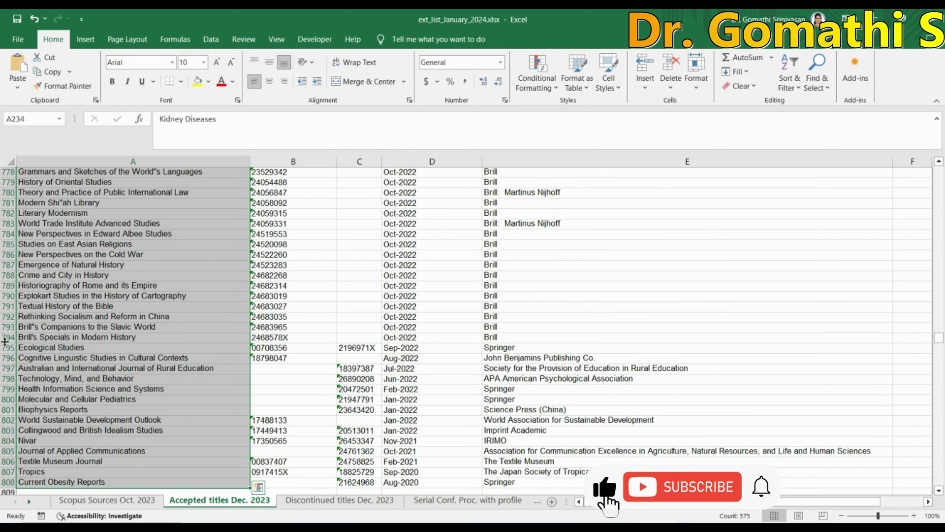
{"action": "left_click", "coordinate": [71, 482]}
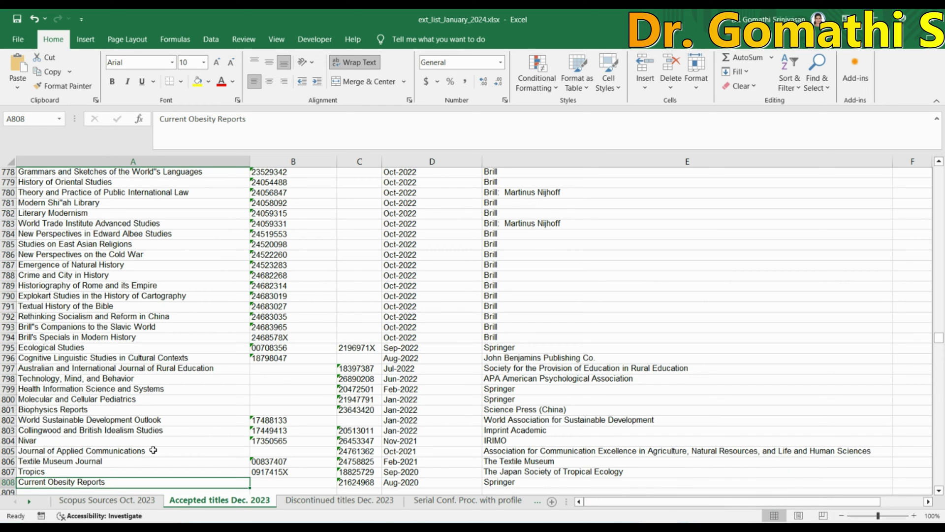
{"action": "scroll", "coordinate": [259, 473], "scroll_direction": "up", "scroll_amount": 1}
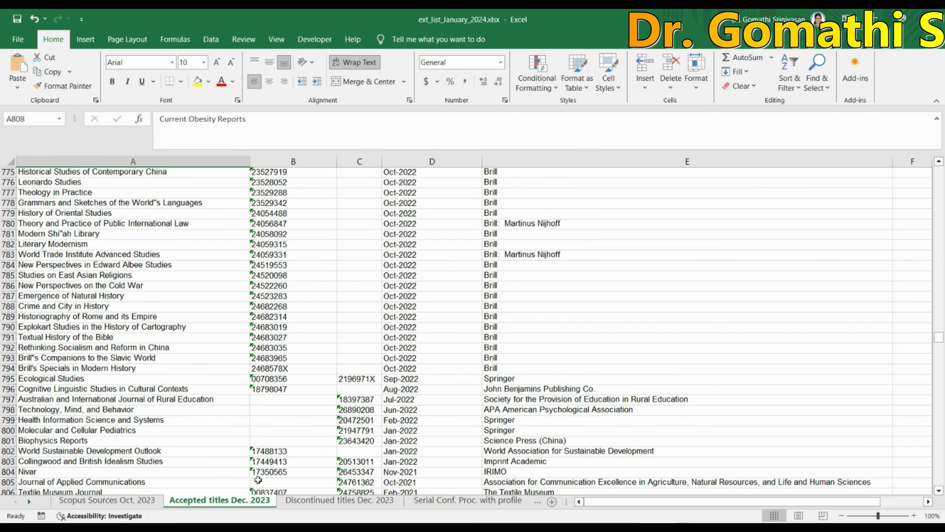
{"action": "left_click", "coordinate": [140, 503]}
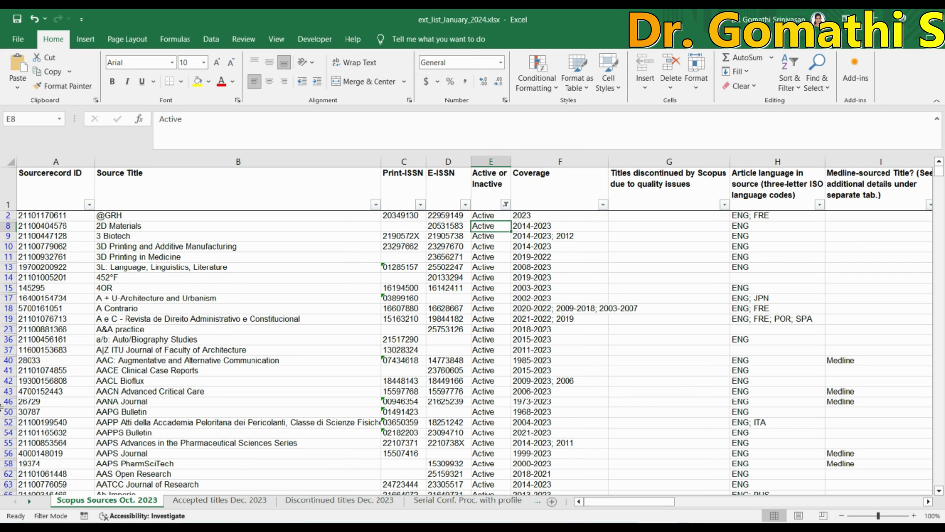
Show the Discontinued titles Dec. 2023 sheet with its publishers and discontinuation reasons
{"action": "left_click", "coordinate": [326, 505]}
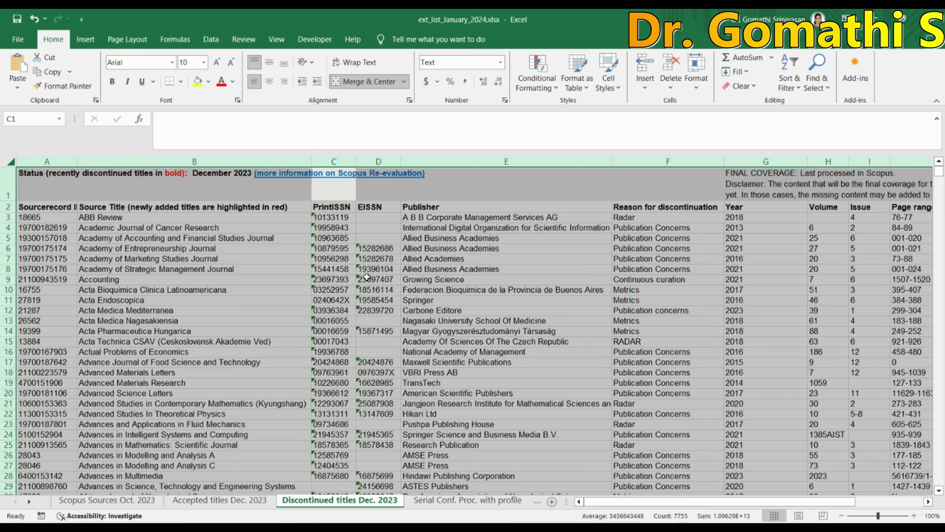
{"action": "left_click", "coordinate": [486, 402]}
{"action": "key", "text": "ctrl+f"}
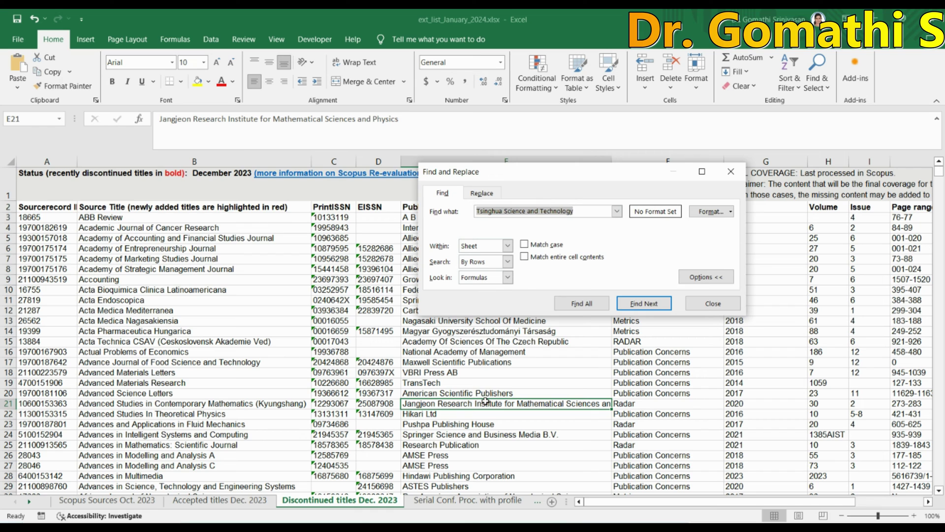
{"action": "left_click", "coordinate": [581, 303]}
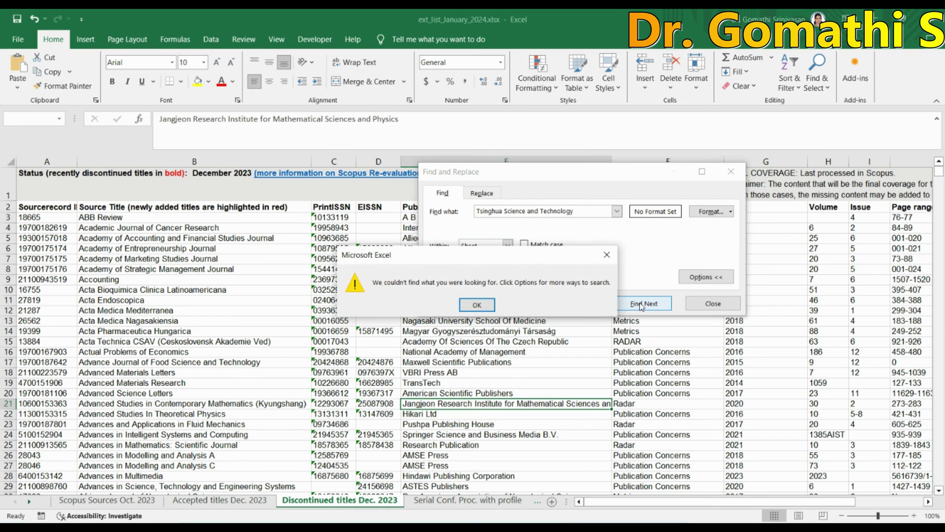
{"action": "left_click", "coordinate": [482, 304]}
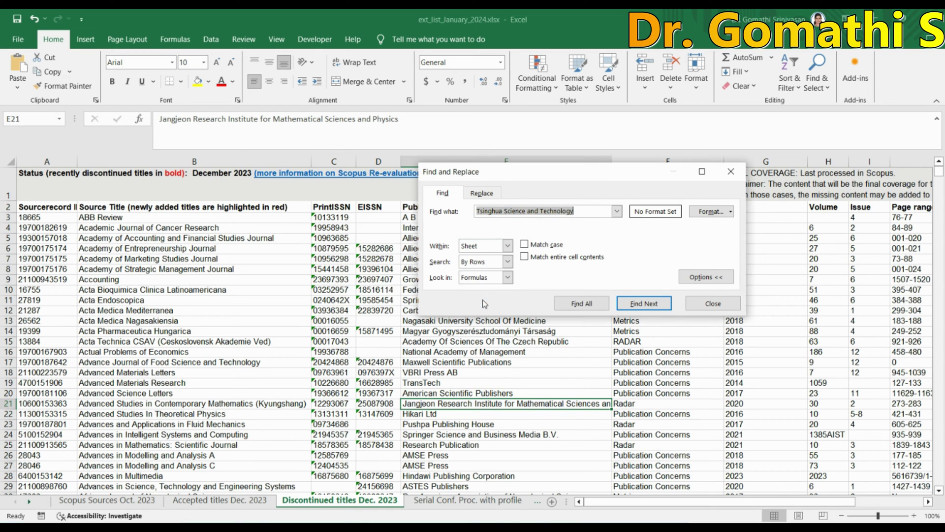
{"action": "left_click", "coordinate": [645, 304]}
{"action": "left_click", "coordinate": [714, 302]}
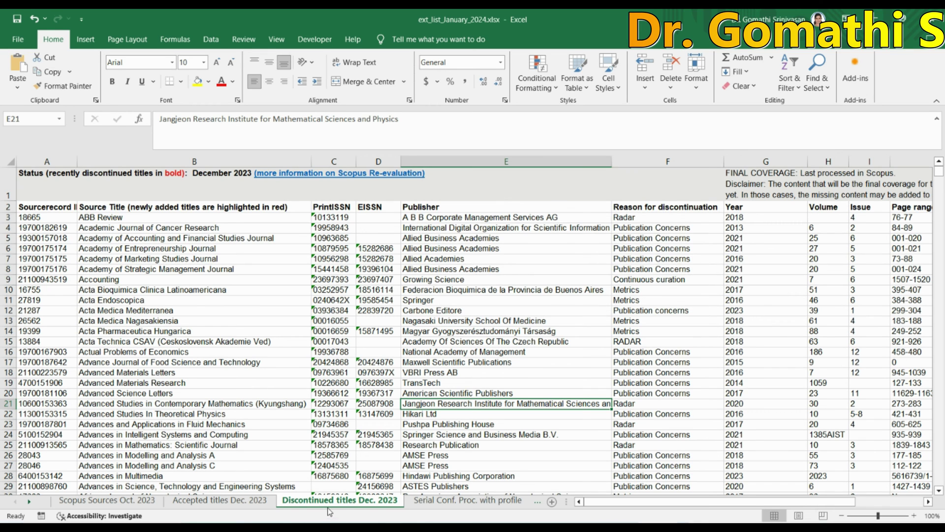
Browse the Serial Conf. Proc., All Conf. Proceedings, More info Medline and ASJC classification codes sheets
{"action": "left_click", "coordinate": [430, 501]}
{"action": "left_click", "coordinate": [459, 501]}
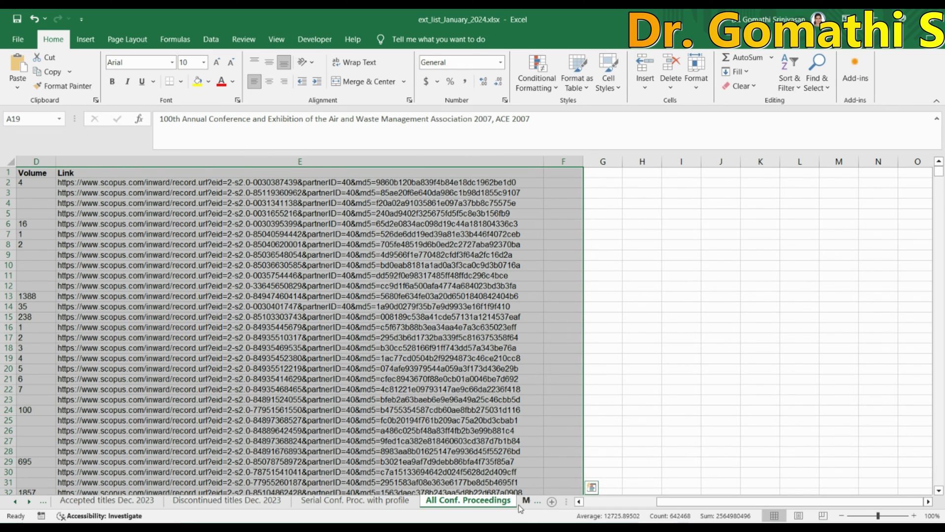
{"action": "left_click", "coordinate": [526, 502]}
{"action": "left_click", "coordinate": [502, 503]}
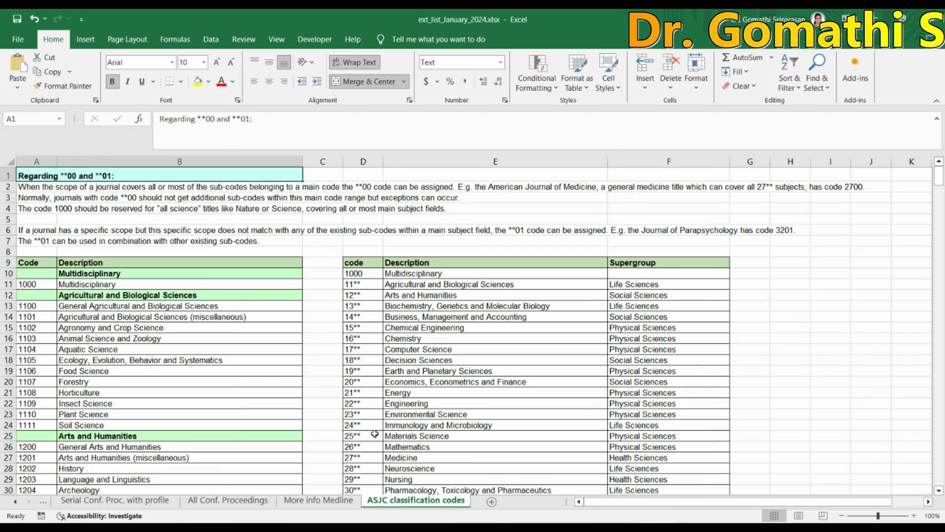
Cycle back through the Scopus Sources Oct. 2023, Accepted titles and Discontinued titles Dec. 2023 sheets
{"action": "left_click", "coordinate": [137, 502]}
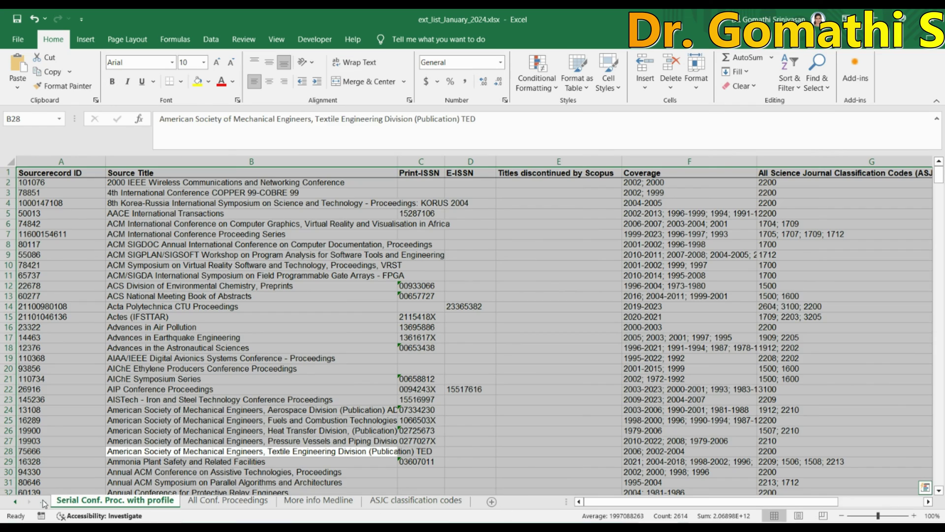
{"action": "left_click", "coordinate": [44, 503]}
{"action": "left_click", "coordinate": [44, 503]}
{"action": "left_click", "coordinate": [44, 503]}
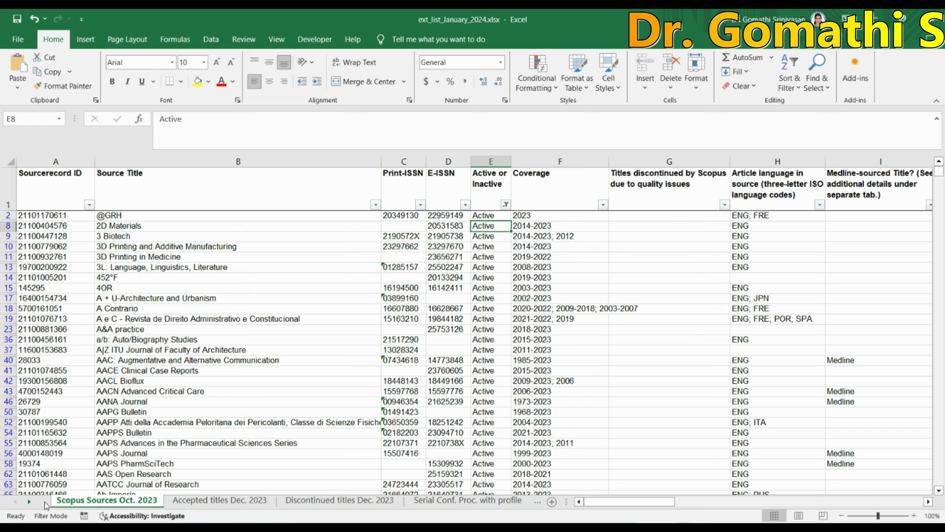
{"action": "left_click", "coordinate": [259, 502]}
{"action": "left_click", "coordinate": [339, 501]}
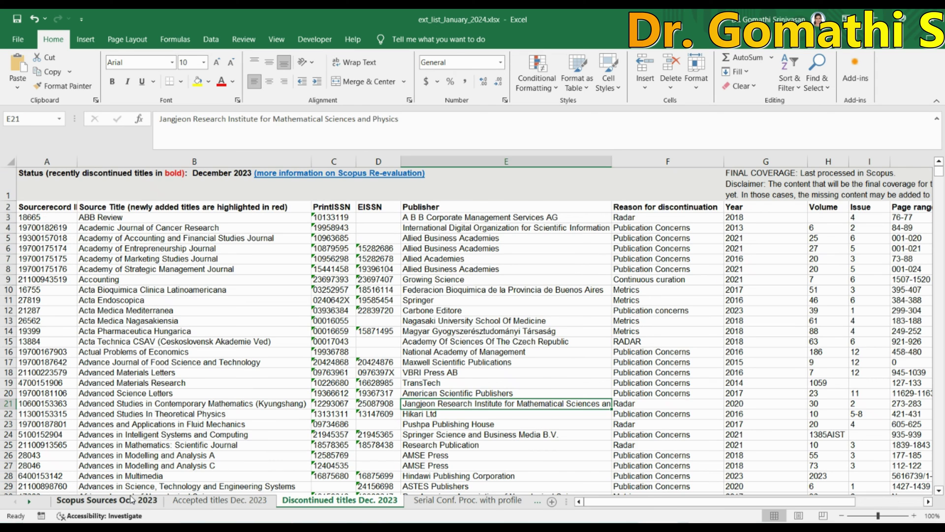
{"action": "left_click", "coordinate": [134, 501]}
{"action": "left_click", "coordinate": [201, 502]}
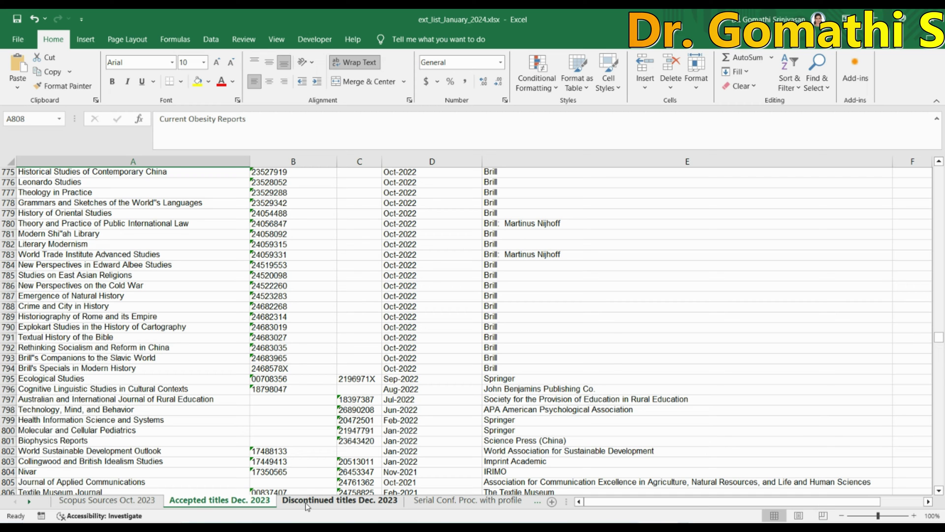
{"action": "left_click", "coordinate": [307, 504]}
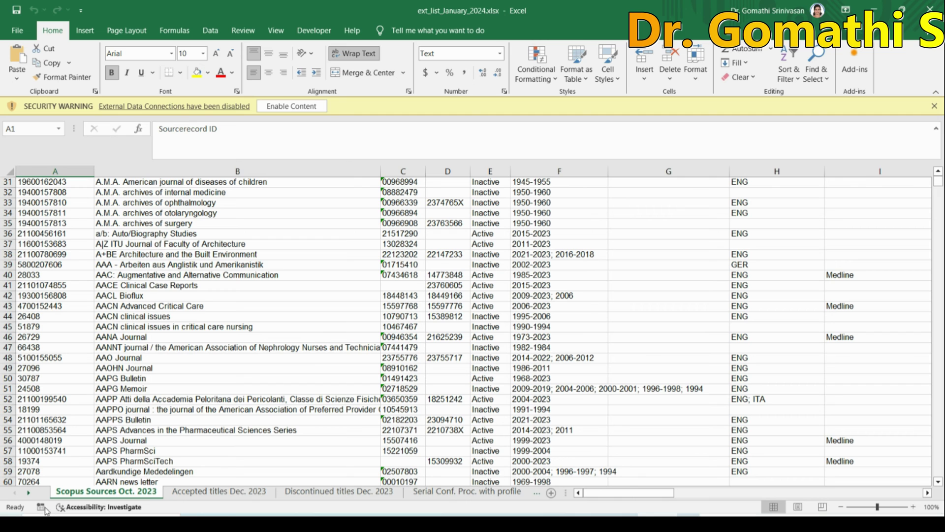
{"action": "left_click", "coordinate": [372, 496]}
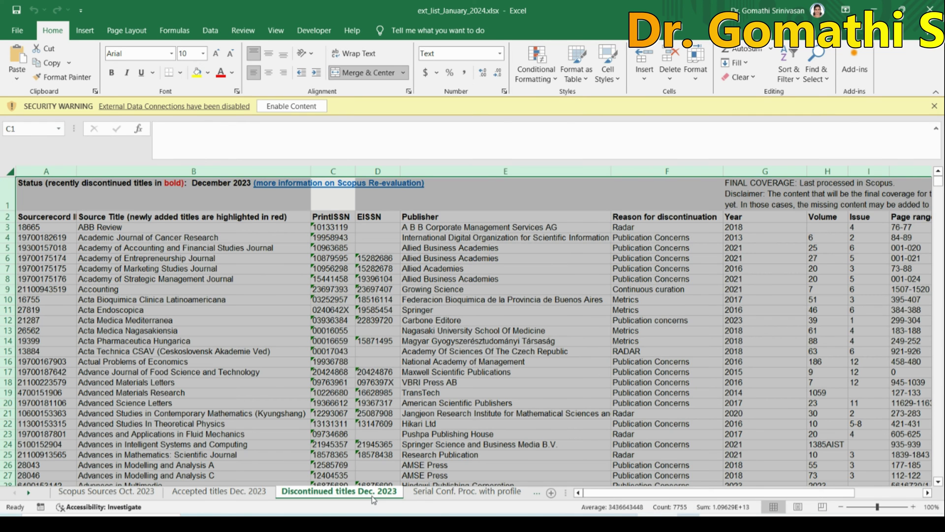
{"action": "scroll", "coordinate": [326, 354], "scroll_direction": "down", "scroll_amount": 8}
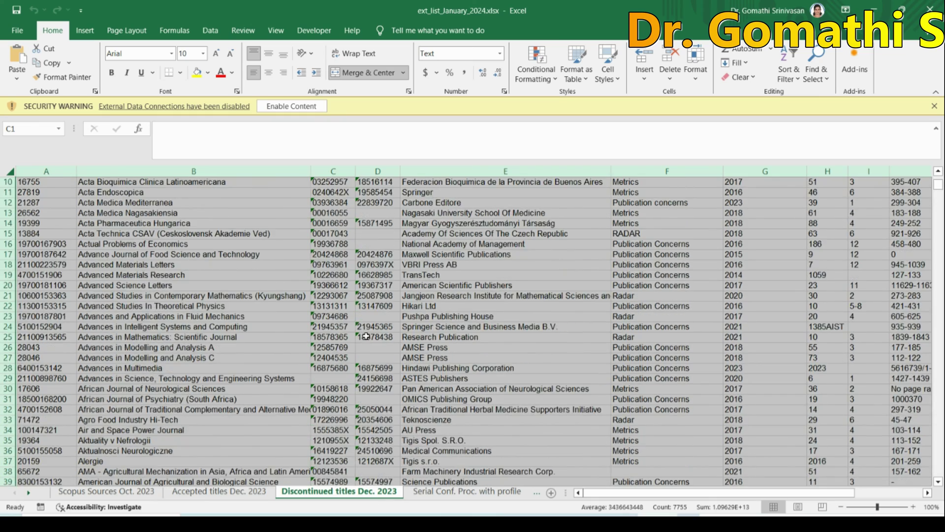
{"action": "scroll", "coordinate": [375, 346], "scroll_direction": "down", "scroll_amount": 19}
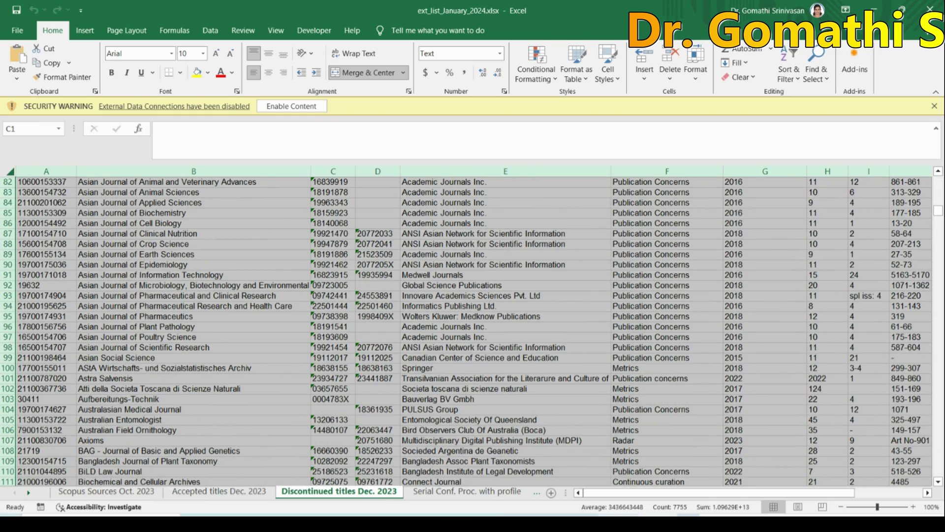
{"action": "left_click", "coordinate": [538, 493]}
{"action": "left_click", "coordinate": [537, 493]}
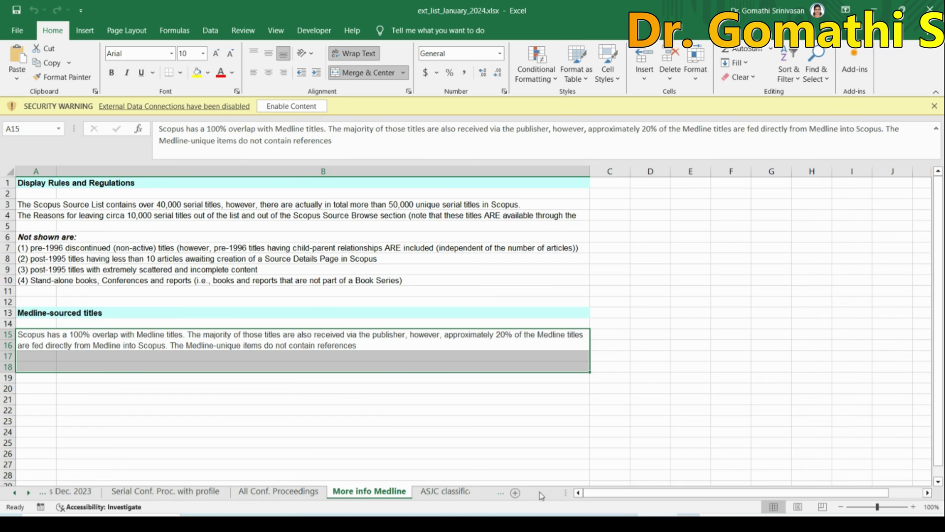
{"action": "left_click", "coordinate": [538, 493]}
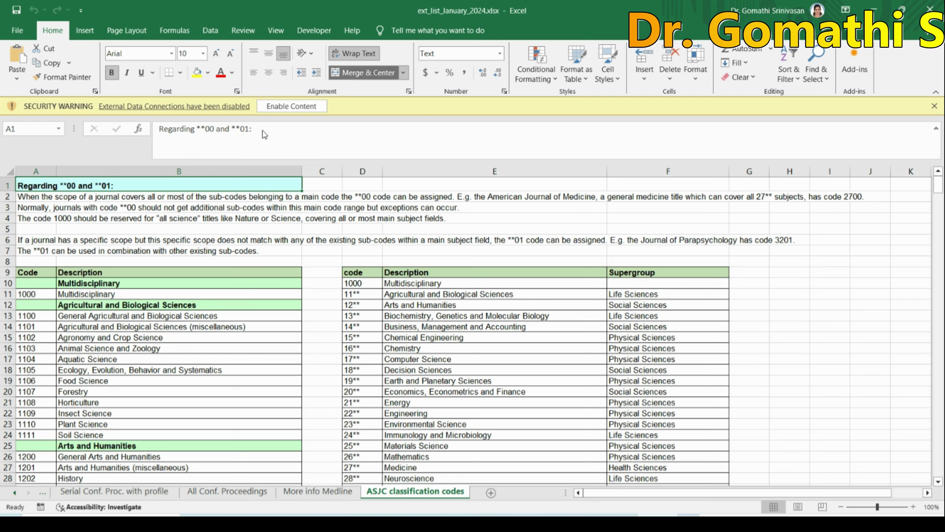
{"action": "left_click", "coordinate": [46, 492]}
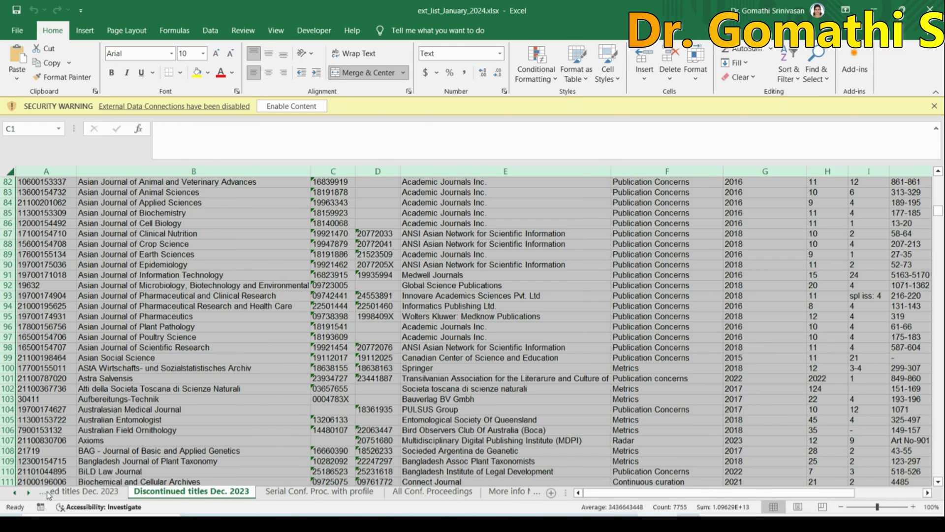
{"action": "left_click", "coordinate": [47, 491]}
{"action": "left_click", "coordinate": [46, 491]}
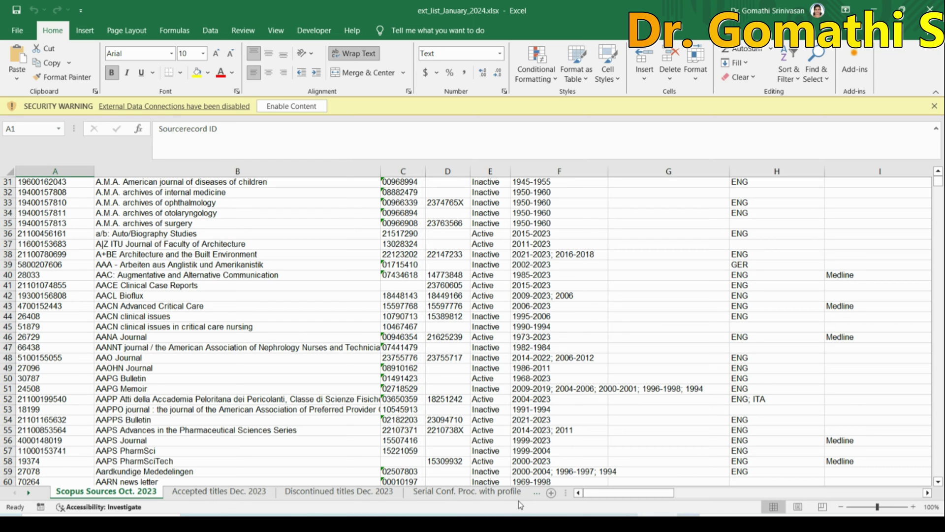
{"action": "scroll", "coordinate": [447, 338], "scroll_direction": "up", "scroll_amount": 10}
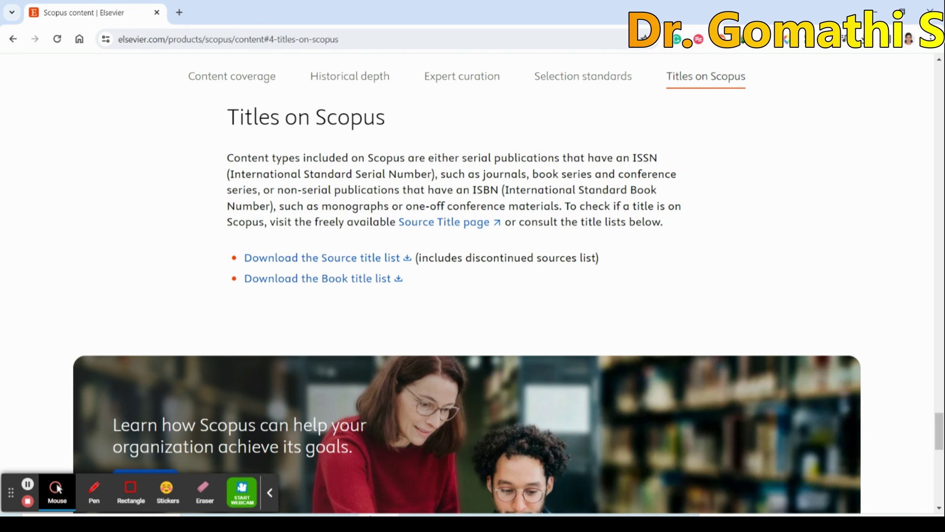
Scroll the Scopus content page between the Titles on Scopus download links and About our content
{"action": "scroll", "coordinate": [416, 293], "scroll_direction": "down", "scroll_amount": 1}
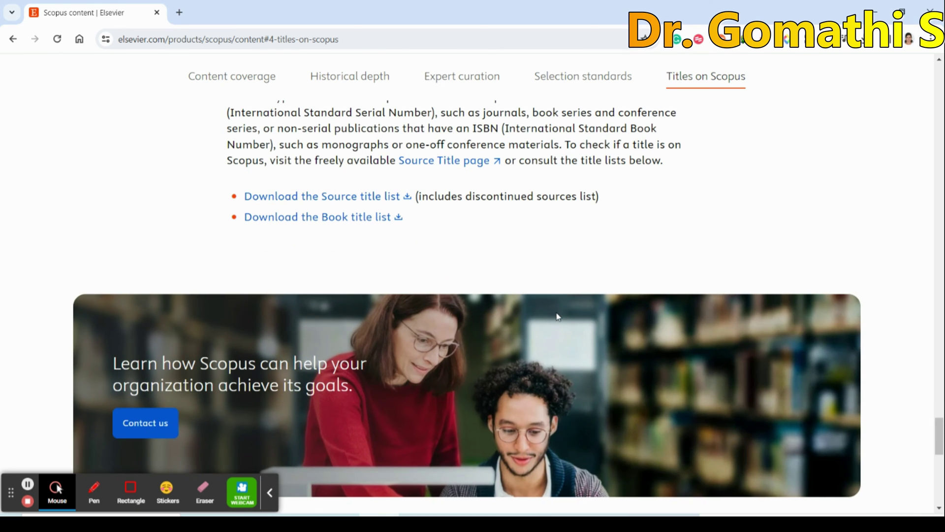
{"action": "scroll", "coordinate": [419, 294], "scroll_direction": "up", "scroll_amount": 1}
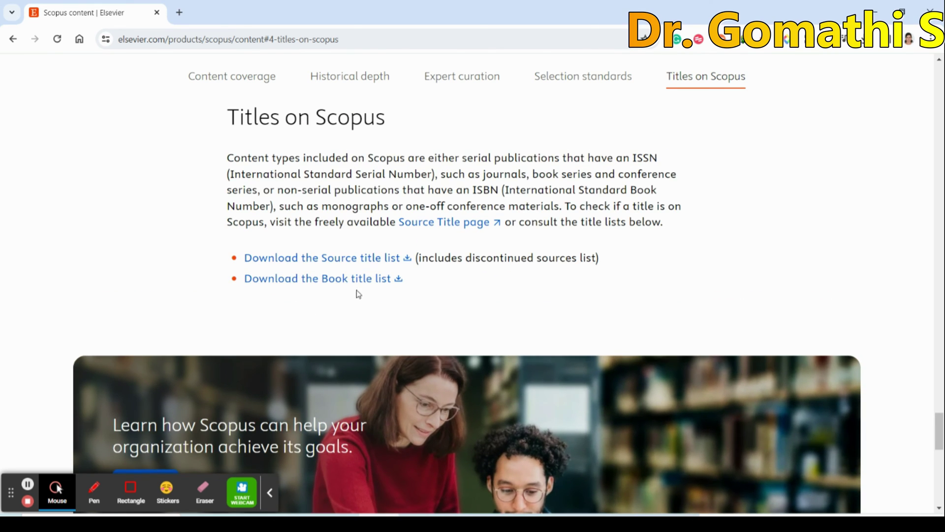
{"action": "scroll", "coordinate": [469, 316], "scroll_direction": "up", "scroll_amount": 7}
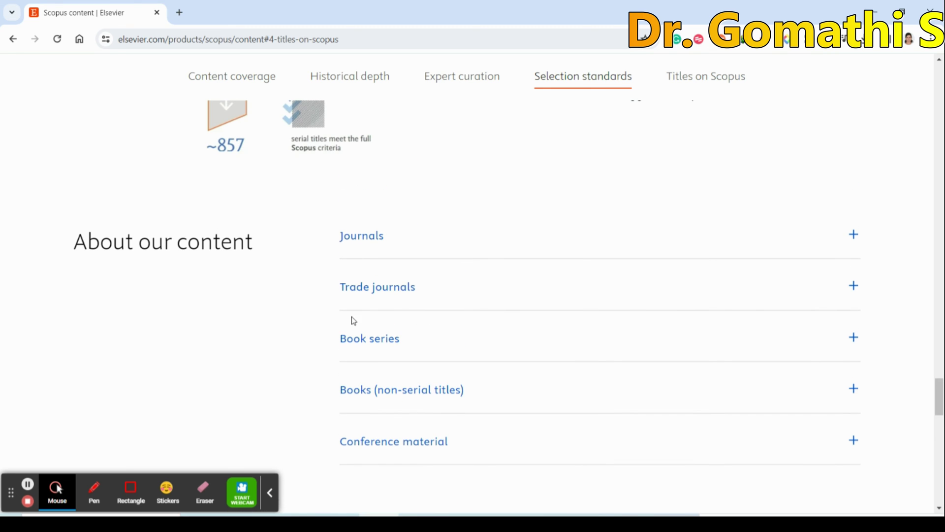